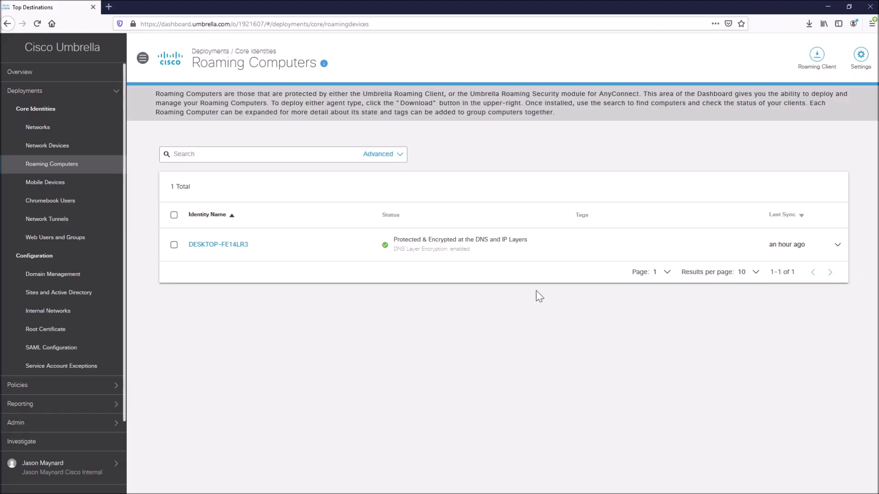
Save the AnyConnect Umbrella module profile OrgInfo.json to disk and open the deployment documentation in a background tab
left_click(818, 63)
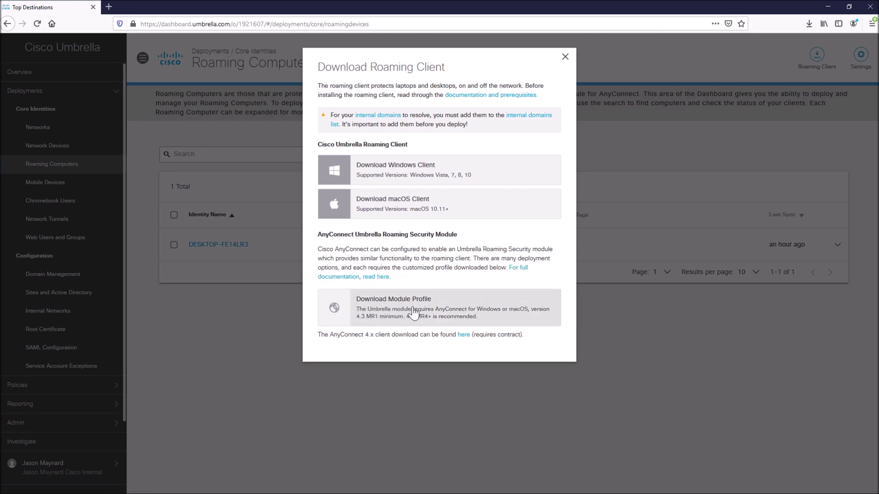
left_click(378, 316)
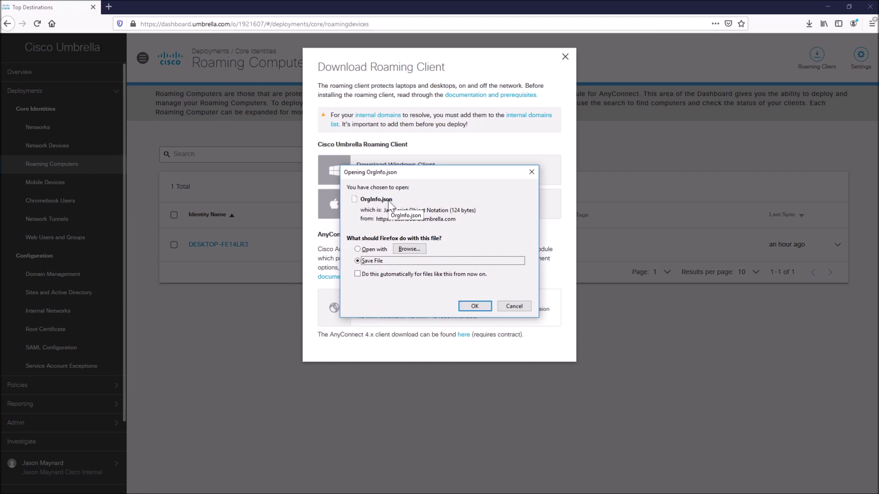
left_click(472, 306)
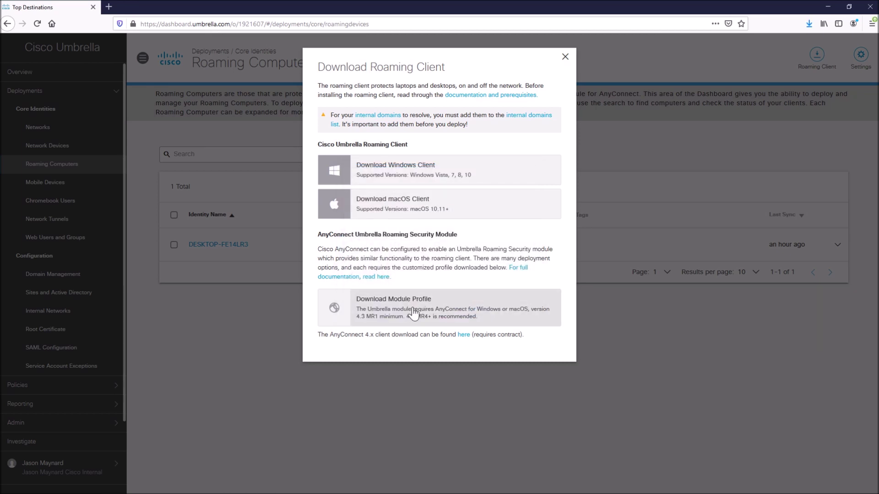
middle_click(516, 268)
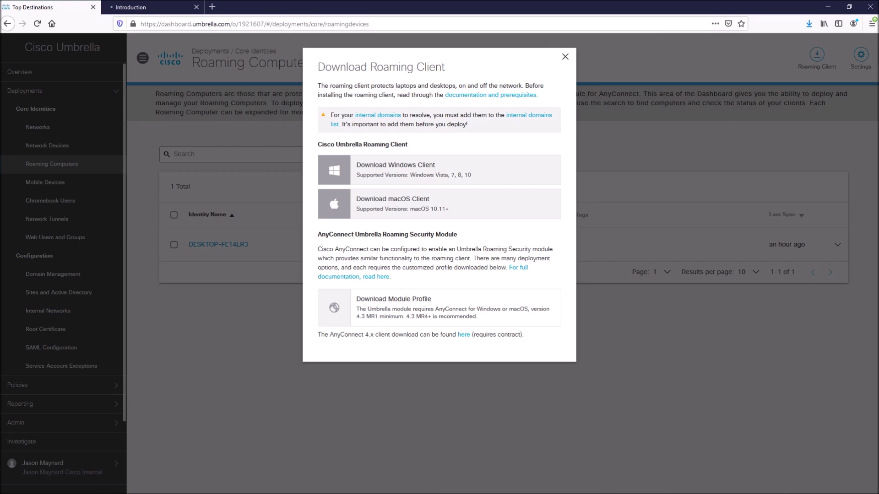
left_click(565, 58)
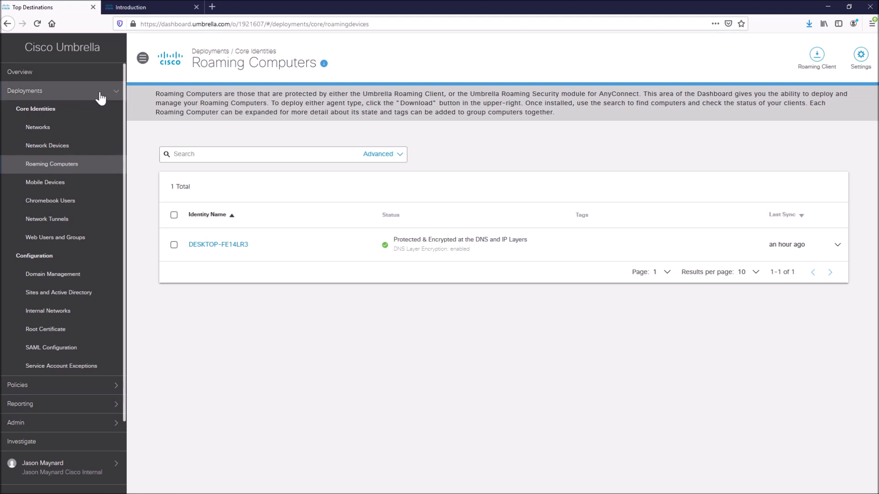
Add cisco.local to Domain Management as an internal domain for All Sites, All Devices
scroll(73, 331, "down", 2)
left_click(67, 208)
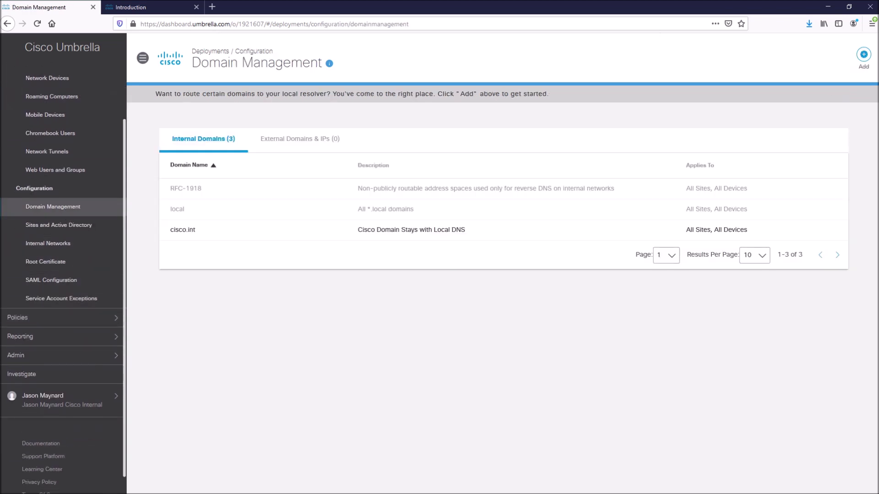
left_click(863, 54)
left_click(355, 170)
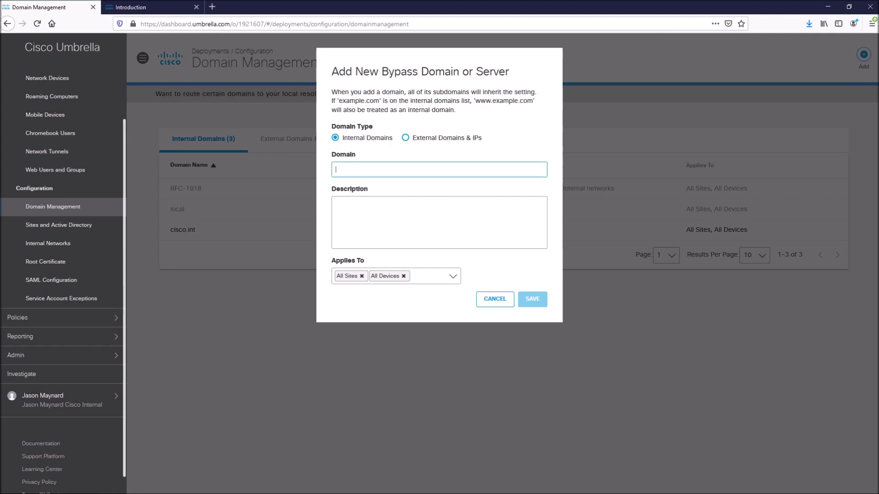
type("cisco.local")
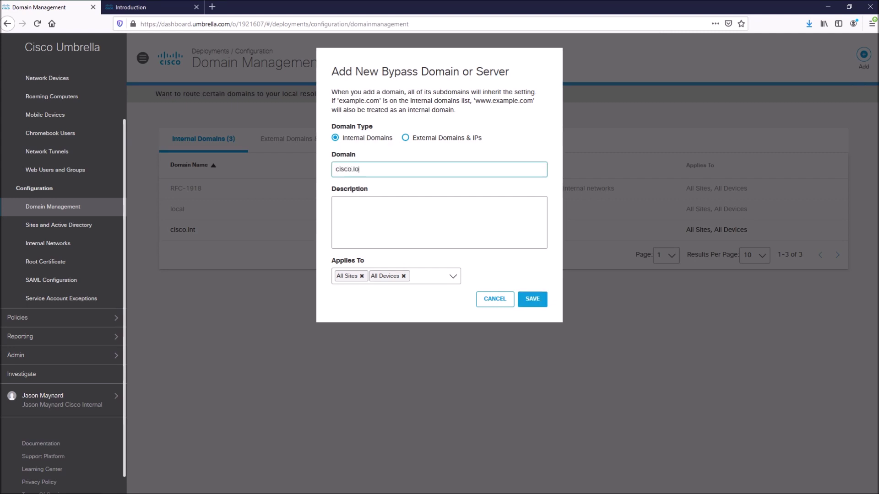
left_click(531, 302)
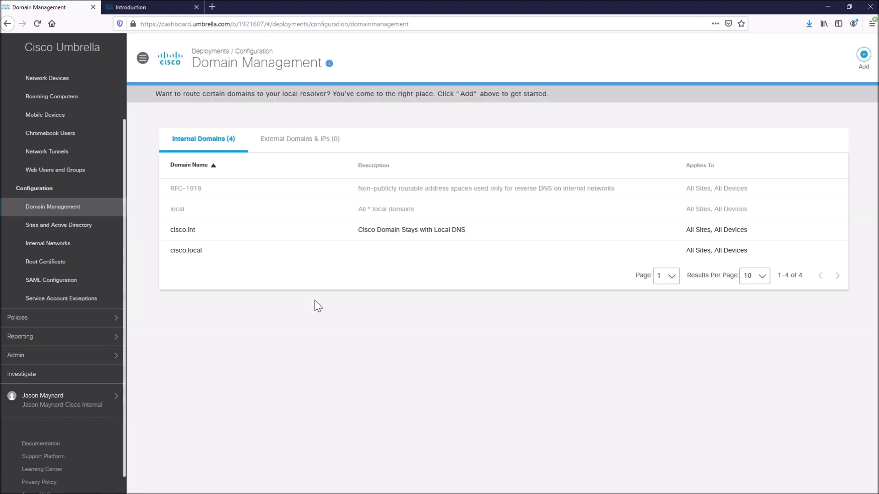
left_click(87, 316)
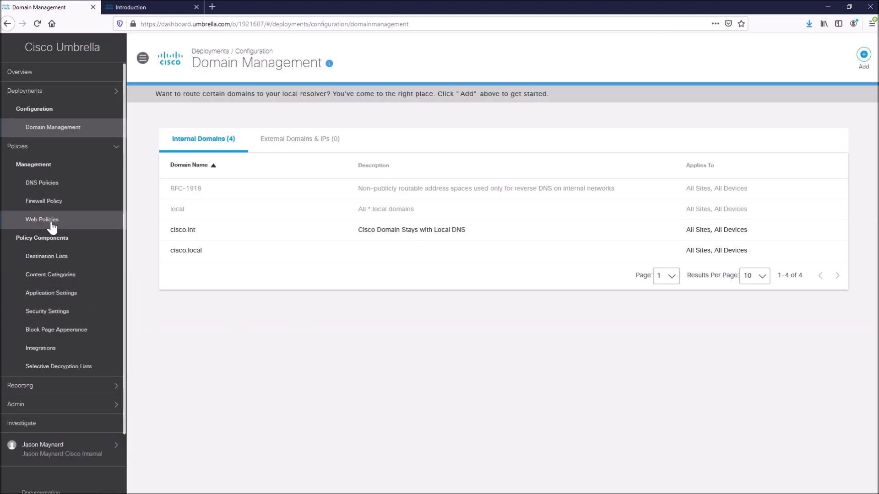
Check the CiscoSecurityGuru-Remote DNS policy: one roaming computer, intelligent proxy with SSL decryption enabled
left_click(44, 183)
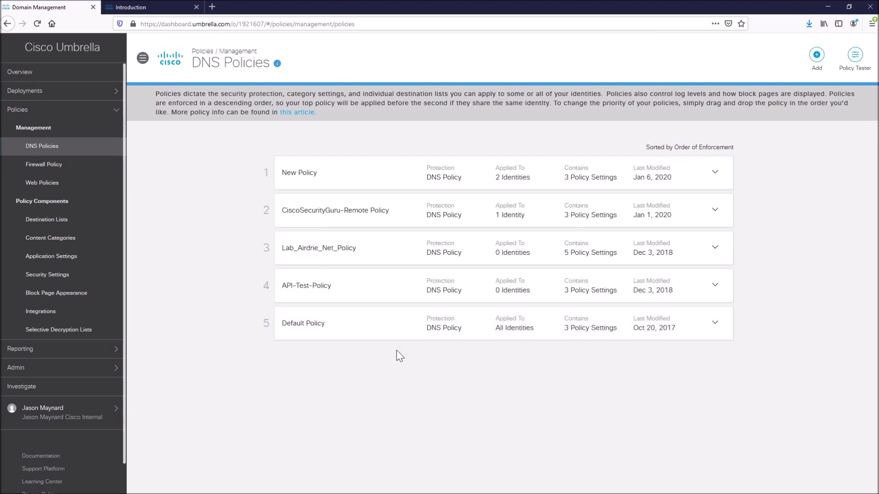
left_click(330, 219)
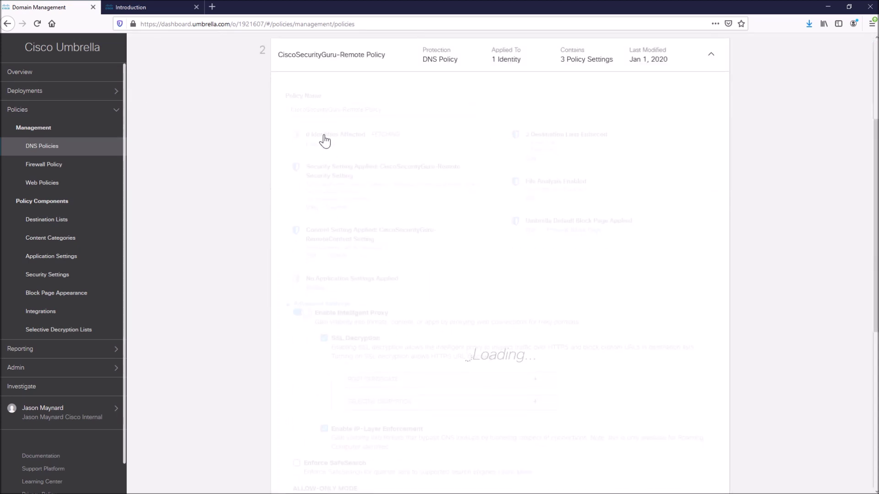
scroll(452, 235, "down", 2)
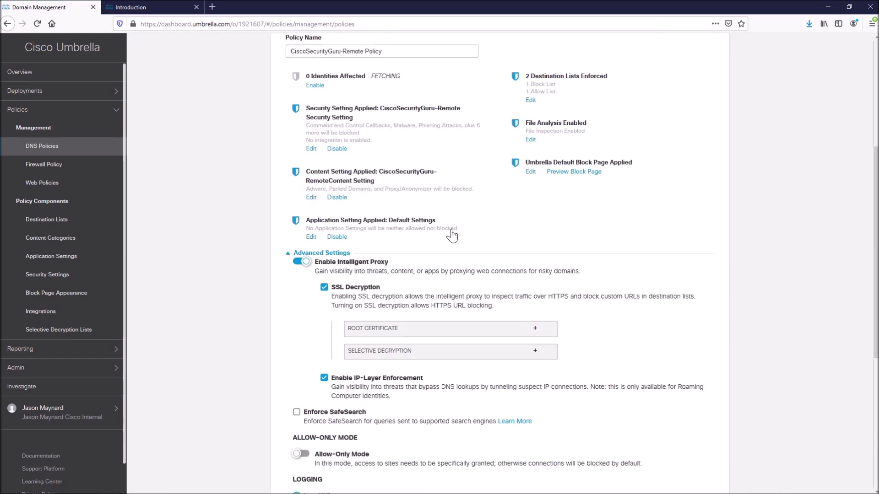
scroll(452, 236, "down", 5)
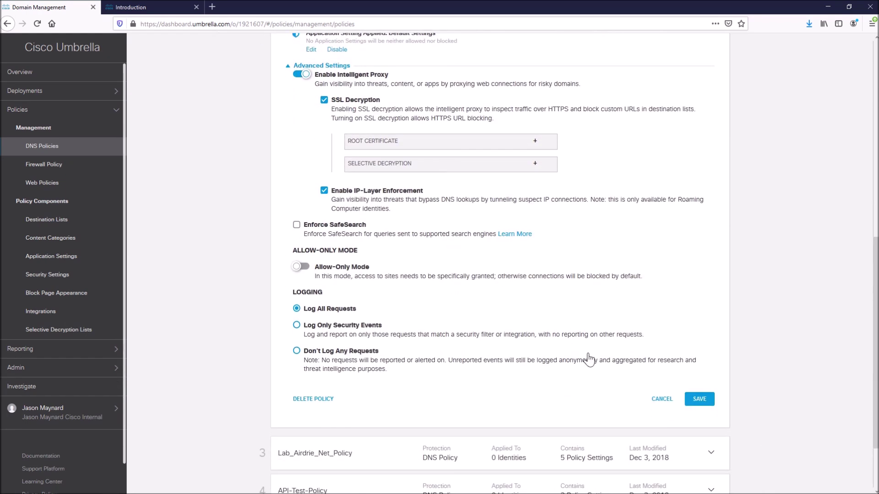
scroll(589, 359, "up", 9)
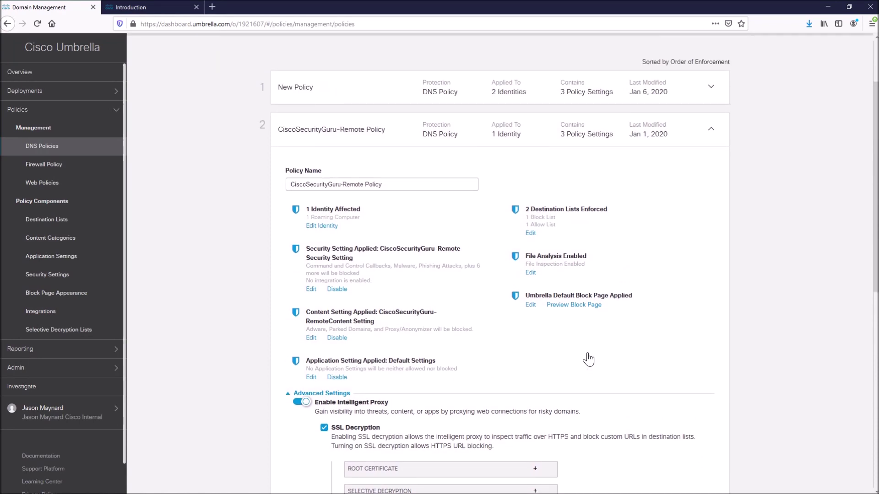
left_click(321, 226)
scroll(326, 232, "down", 1)
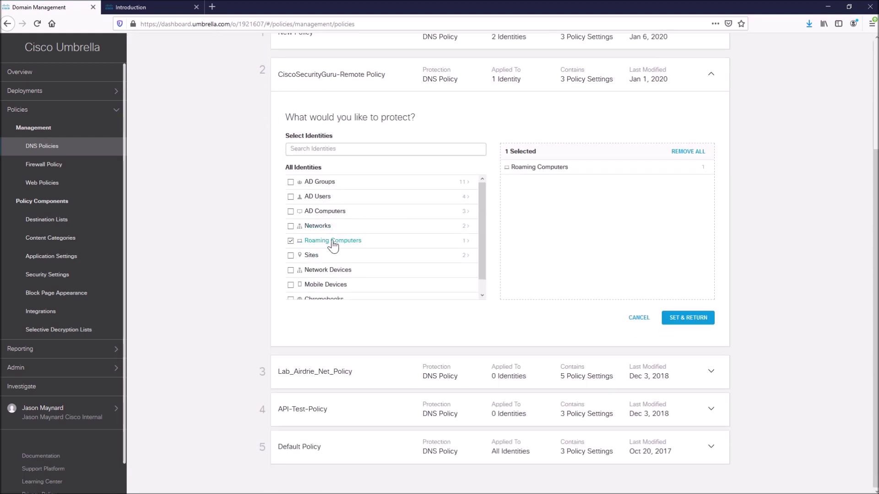
left_click(447, 243)
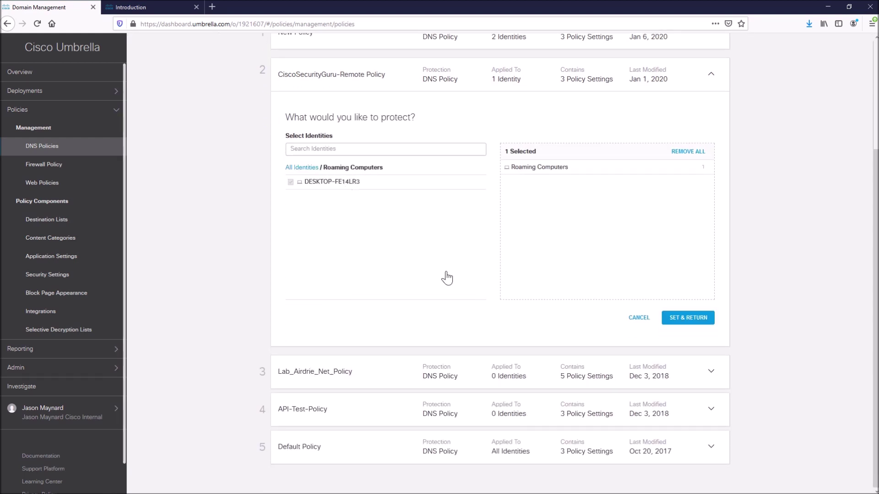
left_click(637, 318)
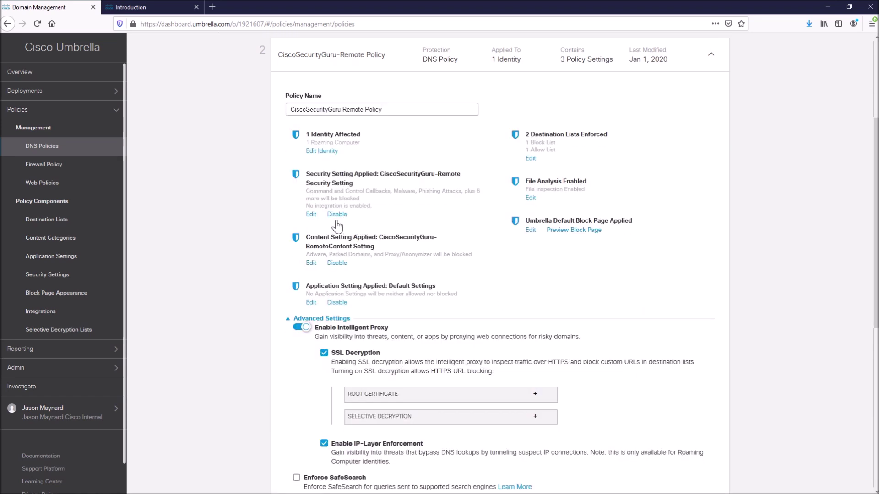
left_click(311, 215)
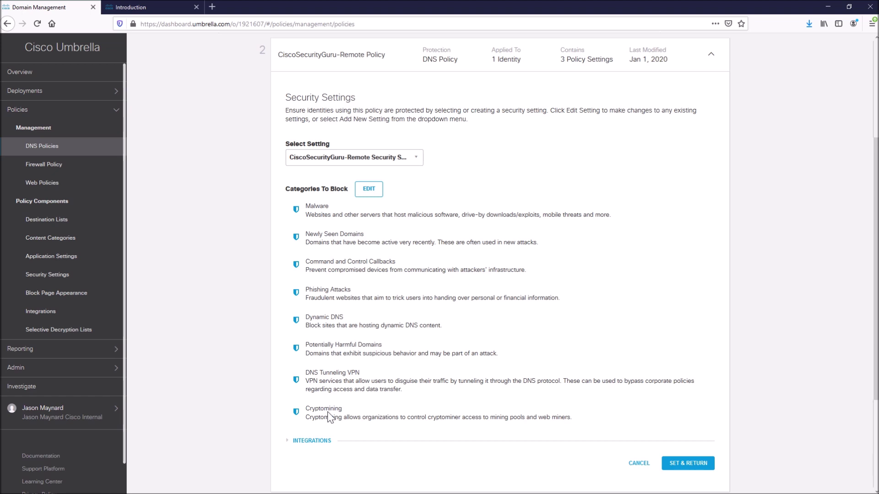
left_click(639, 463)
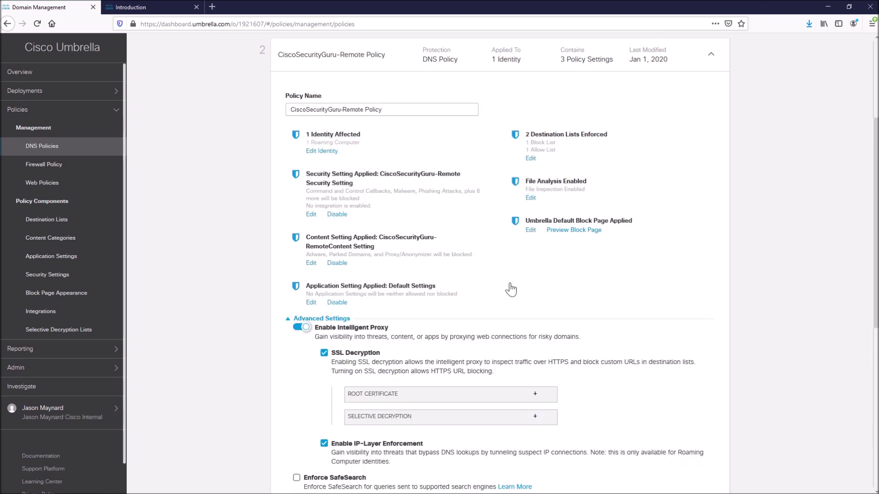
scroll(511, 289, "down", 4)
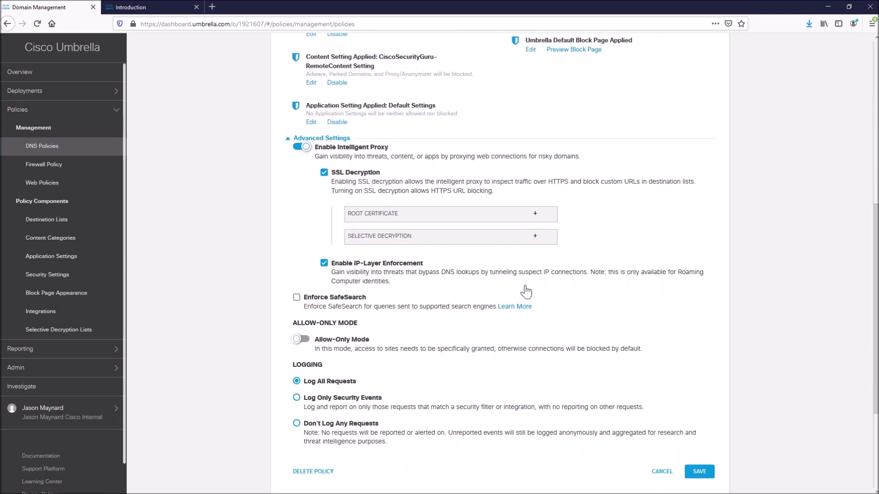
scroll(525, 291, "down", 1)
scroll(526, 291, "up", 10)
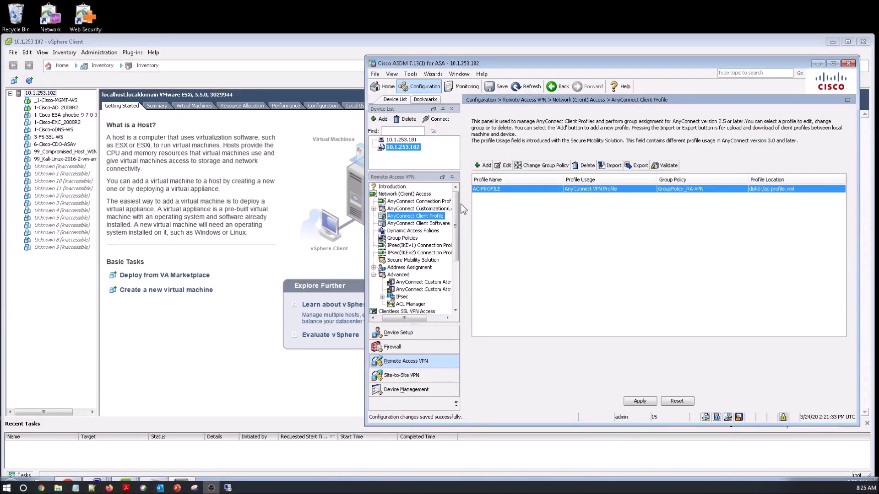
Name the new AnyConnect client profile AC-UmbrellaProfile, with usage Umbrella Roaming Security Profile
left_click(484, 165)
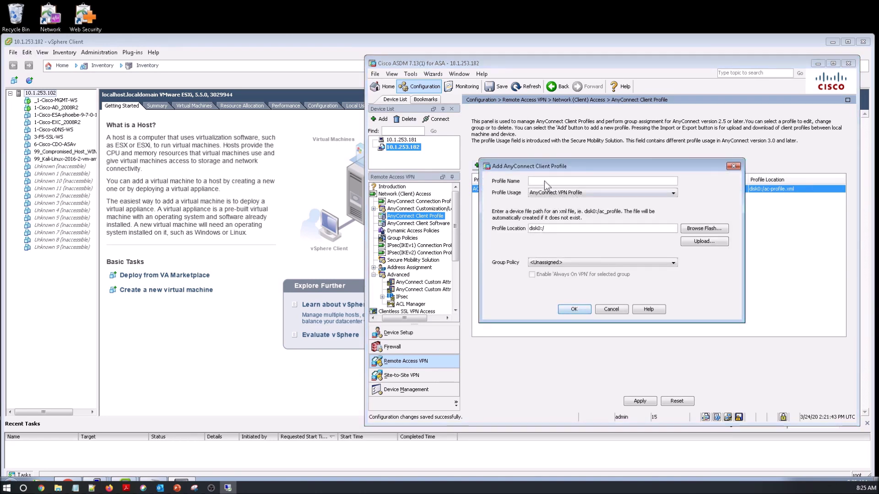
type("Um")
key("BackSpace")
key("BackSpace")
type("AC-Umbrella")
type("Profile")
left_click(574, 192)
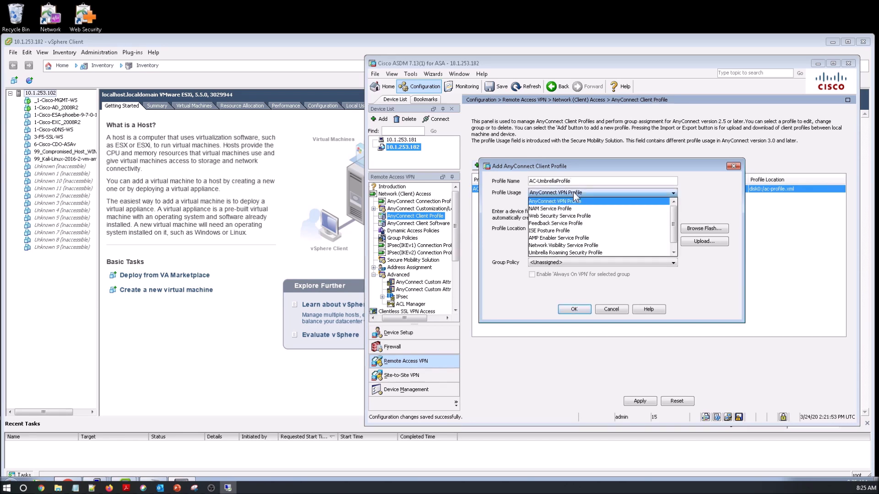
left_click(567, 252)
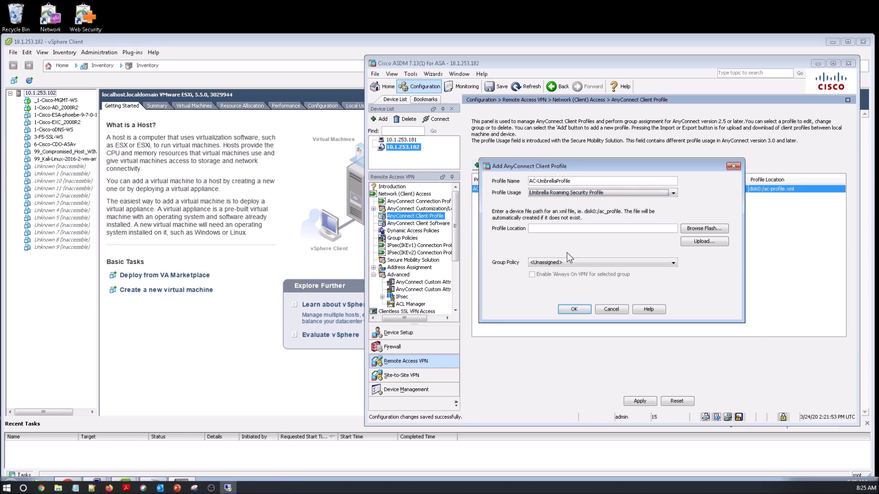
Upload the local OrgInfo.json to flash and set the profile location to disk0:/OrgInfo.json
left_click(704, 228)
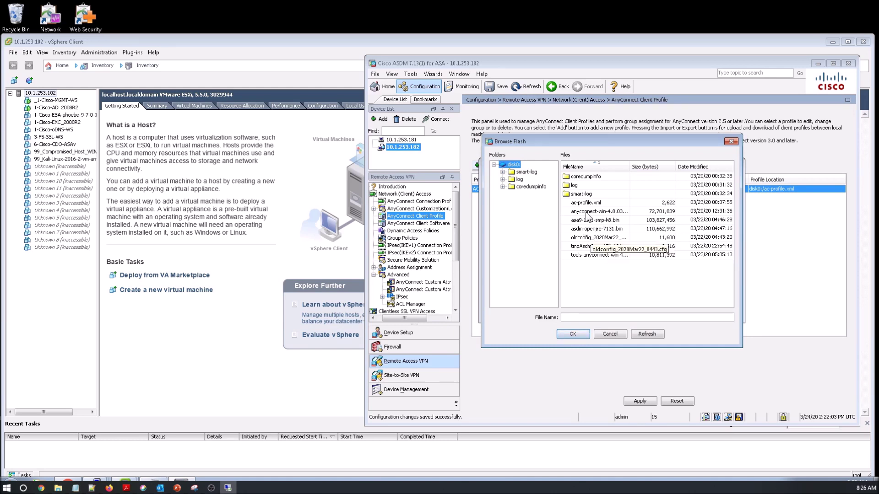
left_click(611, 334)
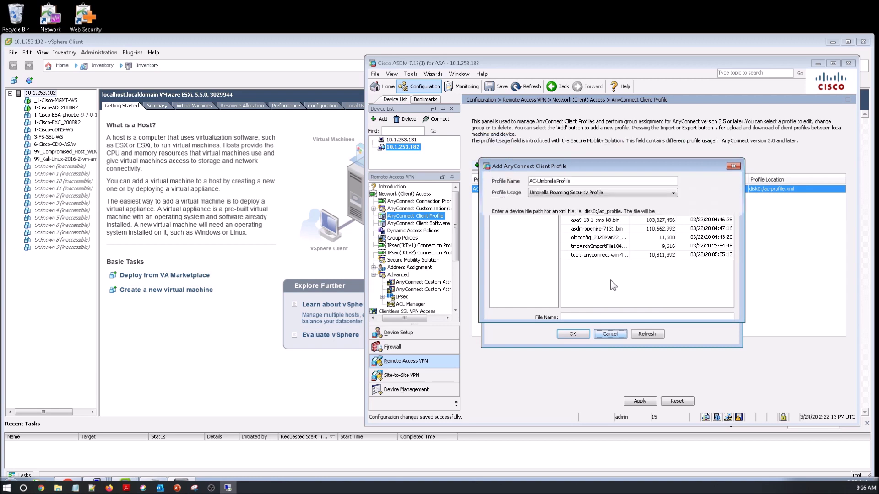
left_click(700, 242)
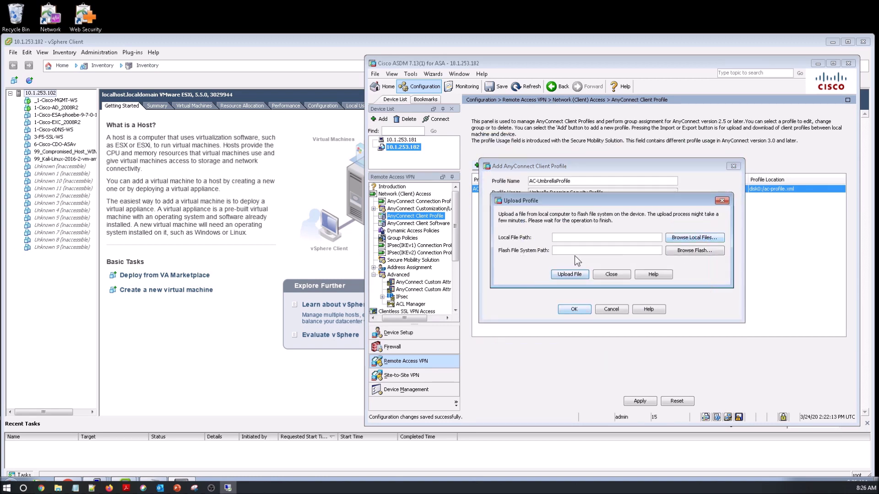
left_click(678, 238)
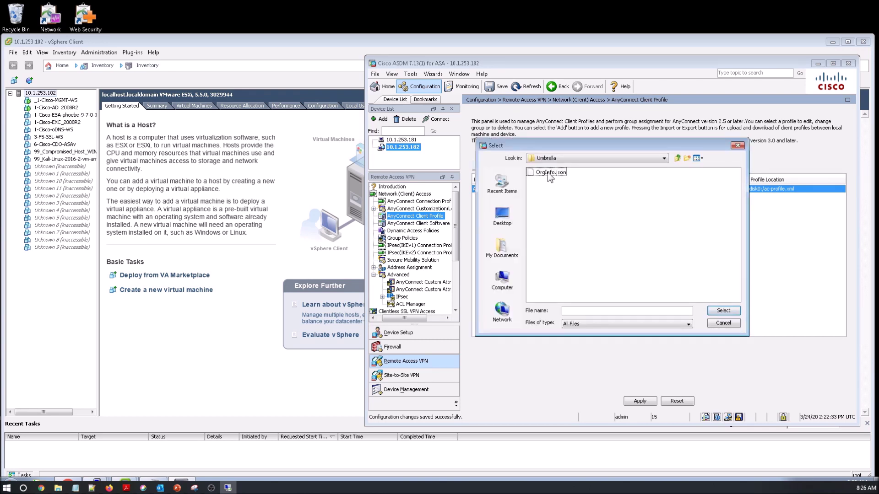
left_click(716, 311)
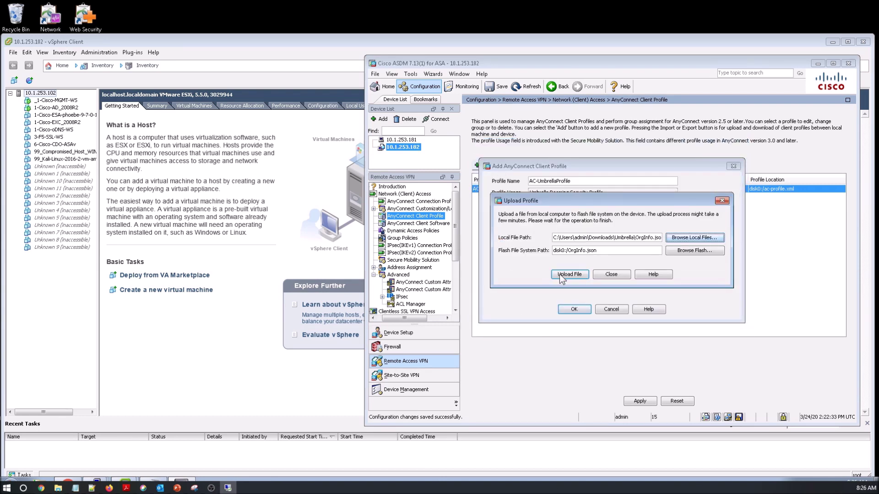
left_click(560, 275)
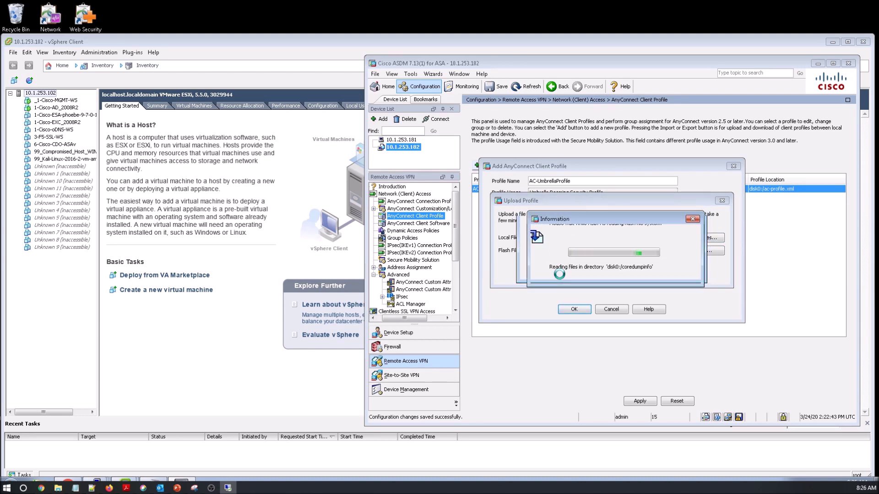
left_click(610, 271)
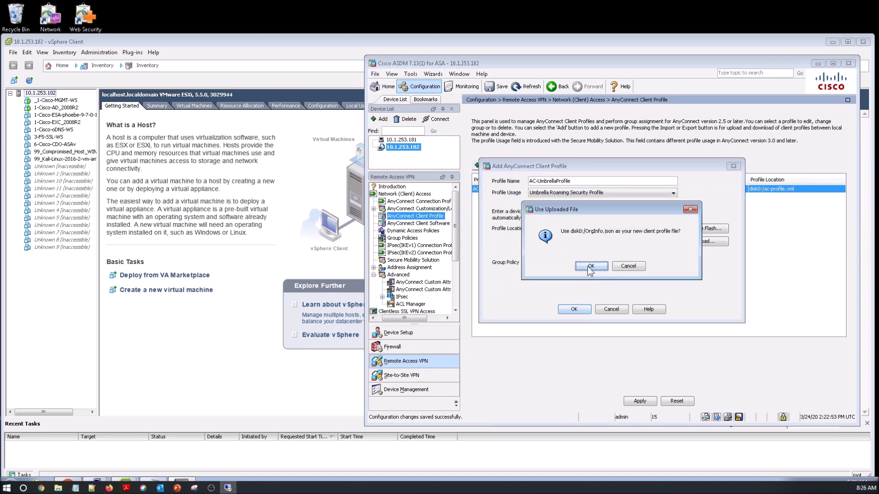
left_click(589, 265)
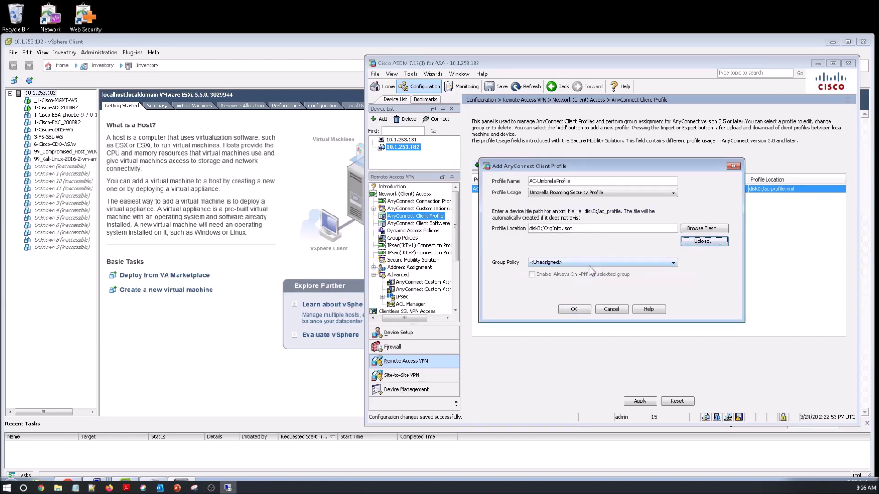
Assign AC-UmbrellaProfile to GroupPolicy_RA-VPN, save the profile and apply it to the ASA
left_click(588, 265)
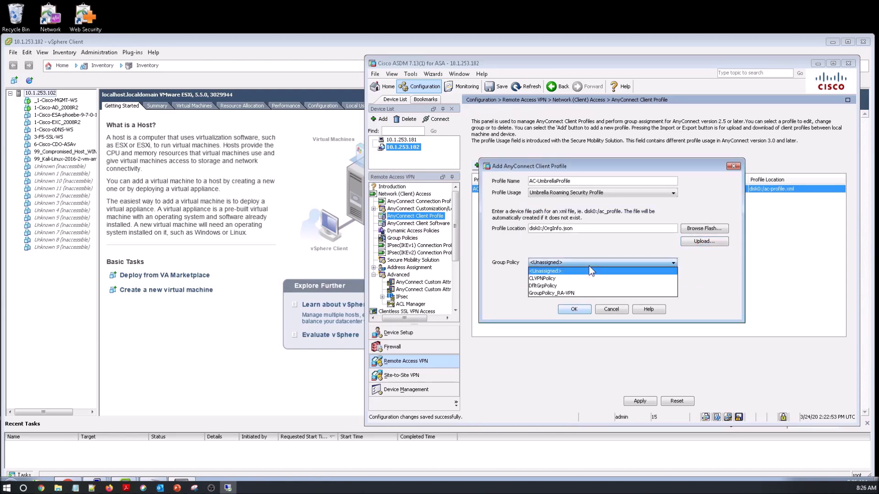
left_click(542, 292)
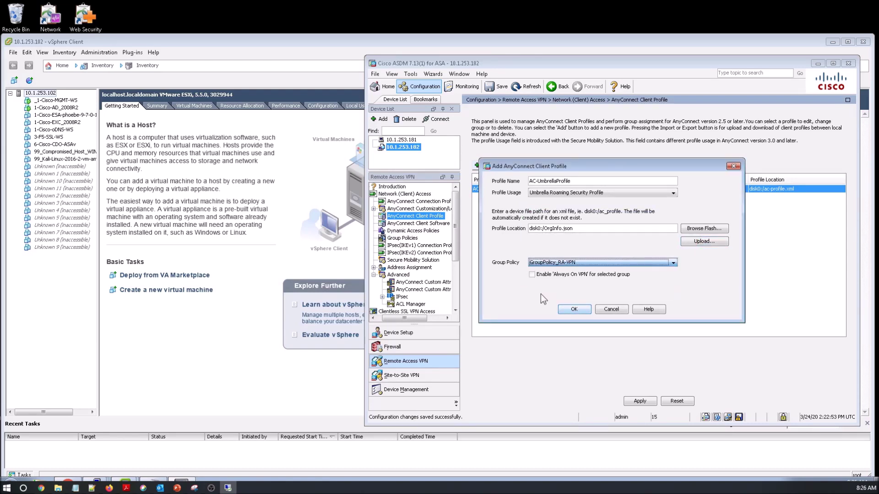
left_click(573, 310)
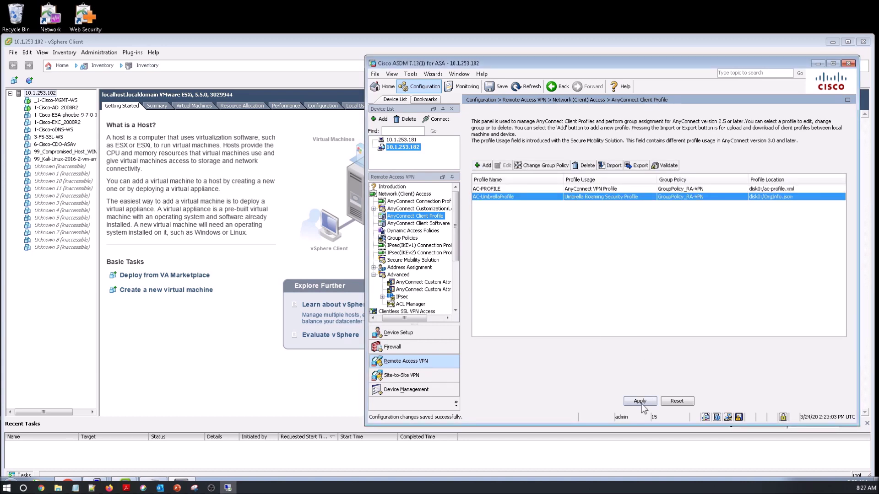
left_click(640, 401)
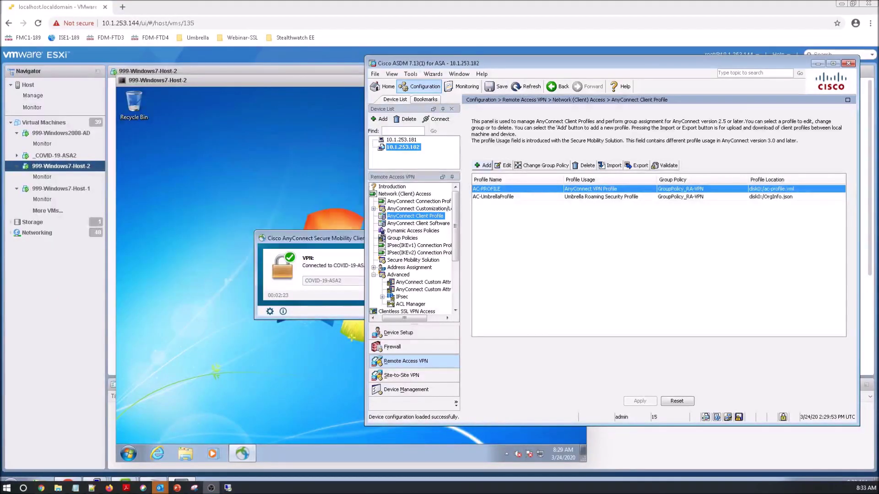
Open GroupPolicy_RA-VPN for editing at its Advanced > AnyConnect Client settings
left_click(409, 239)
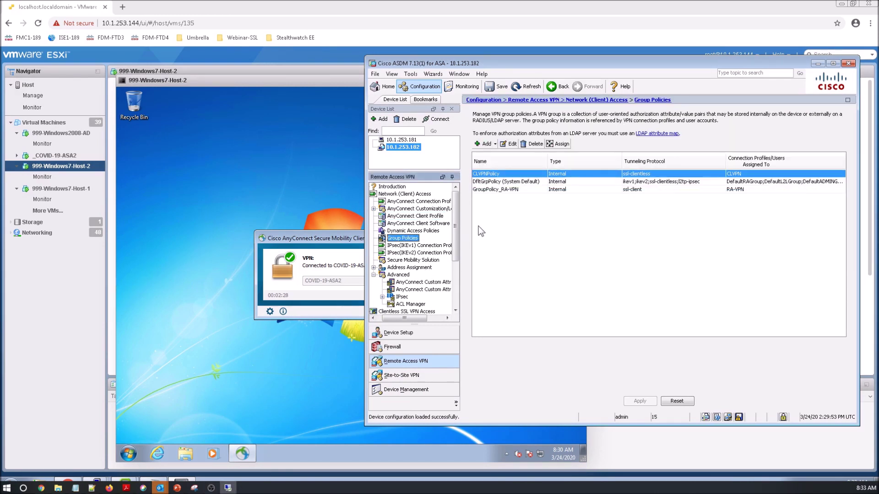
left_click(503, 190)
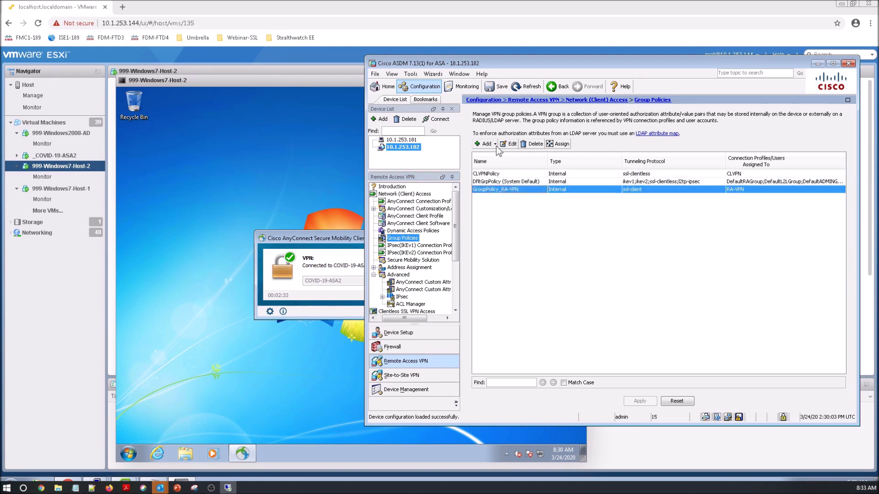
left_click(510, 145)
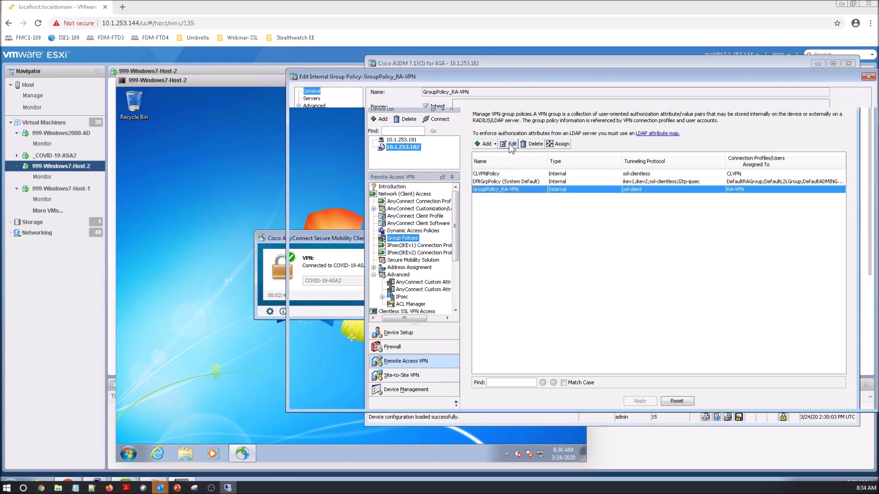
left_click(329, 129)
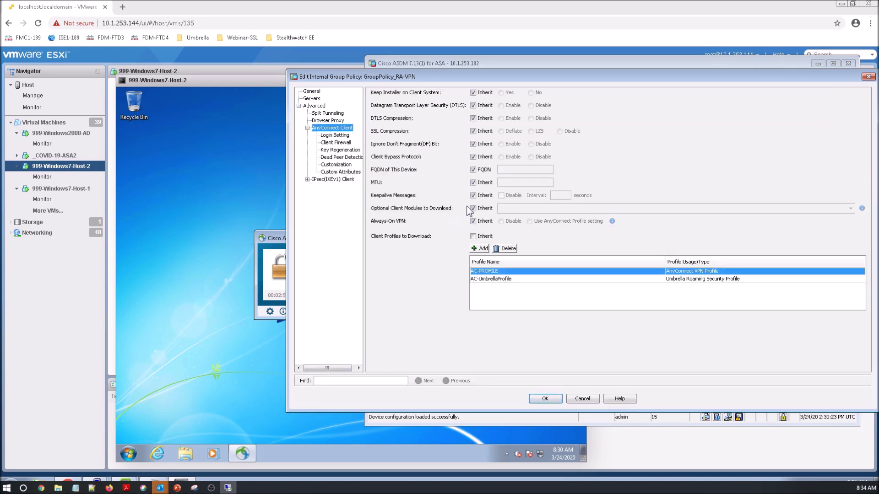
Turn off Inherit for Optional Client Modules, add Umbrella Roaming Security, then save and apply
left_click(473, 209)
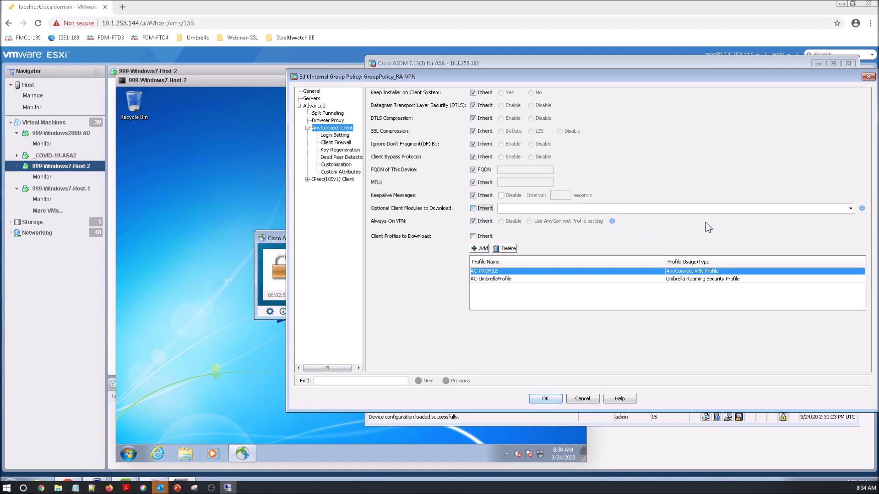
left_click(823, 210)
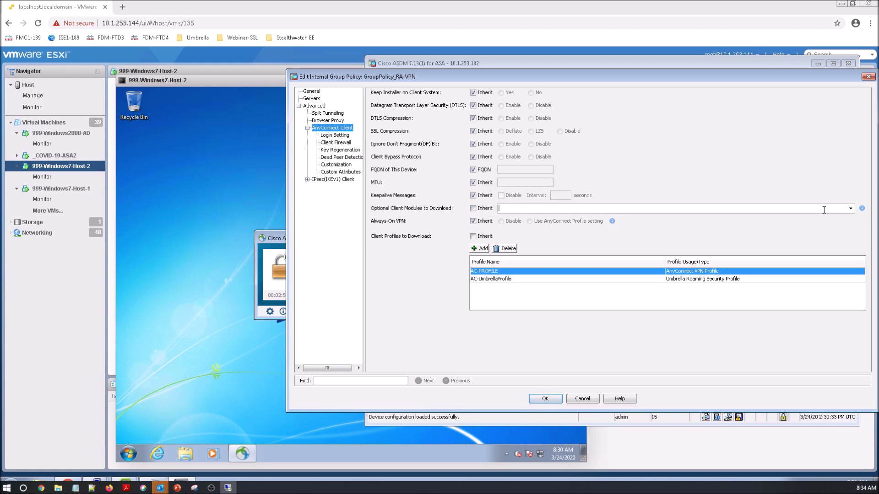
left_click(850, 209)
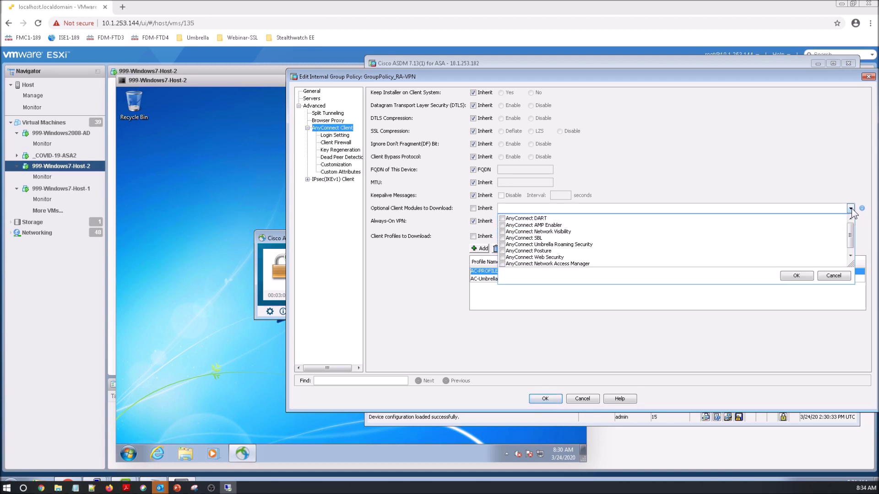
left_click(502, 245)
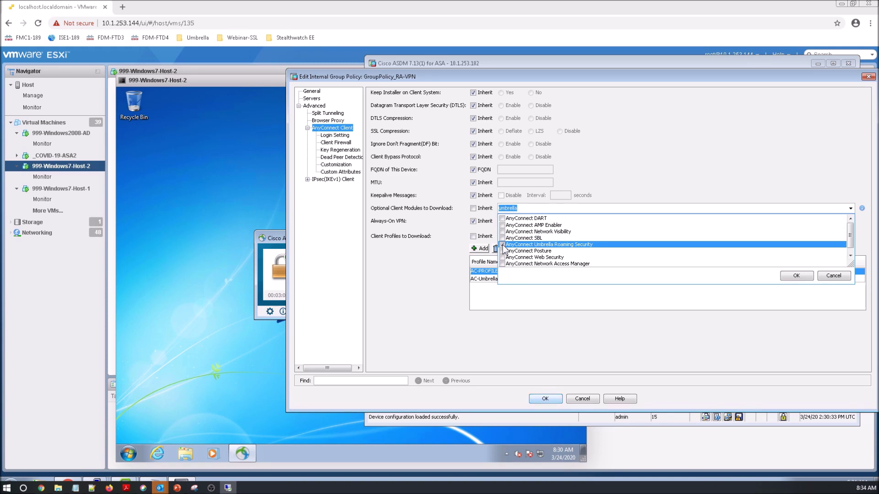
left_click(794, 276)
key("Return")
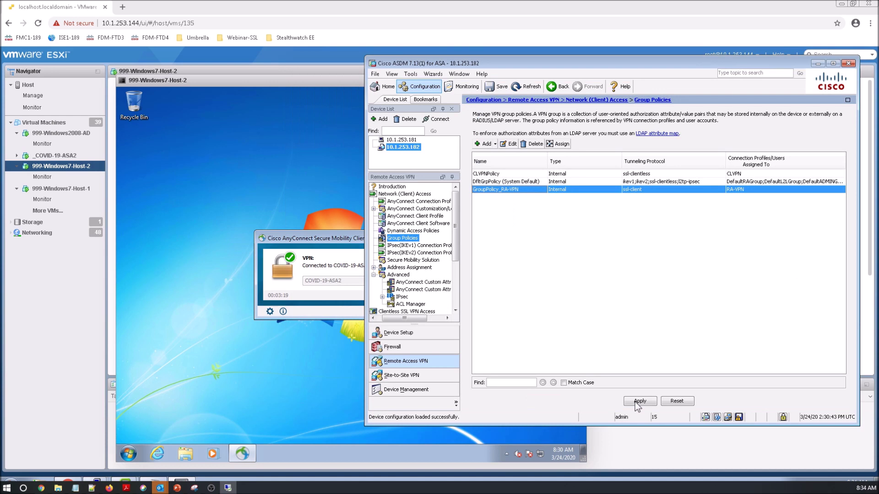
left_click(639, 401)
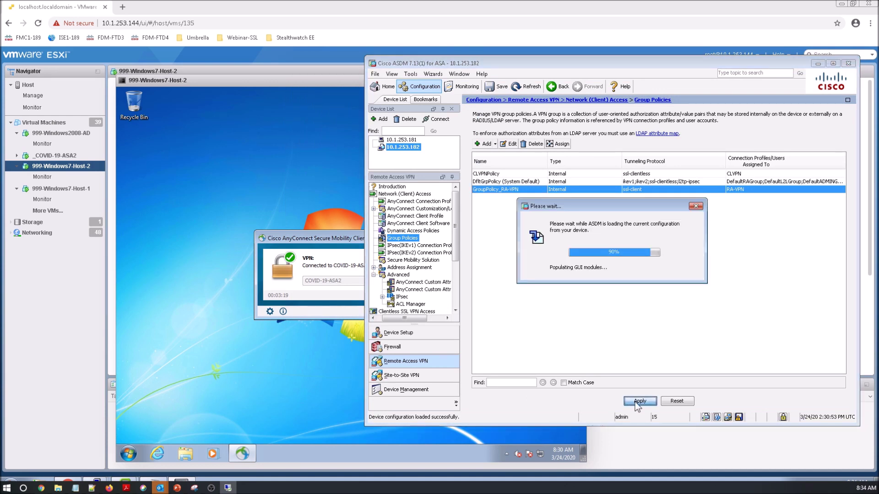
left_click(325, 300)
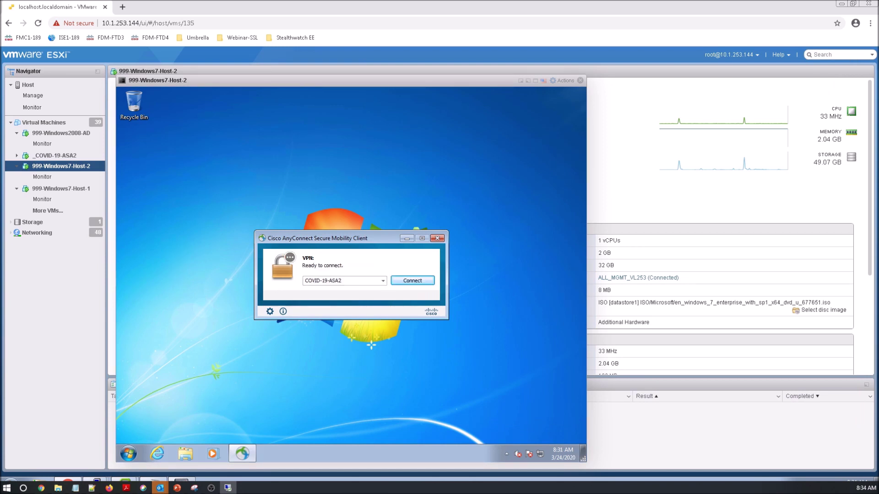
Log in to the RA-VPN group with the account password to reconnect to COVID-19-ASA2
type("*")
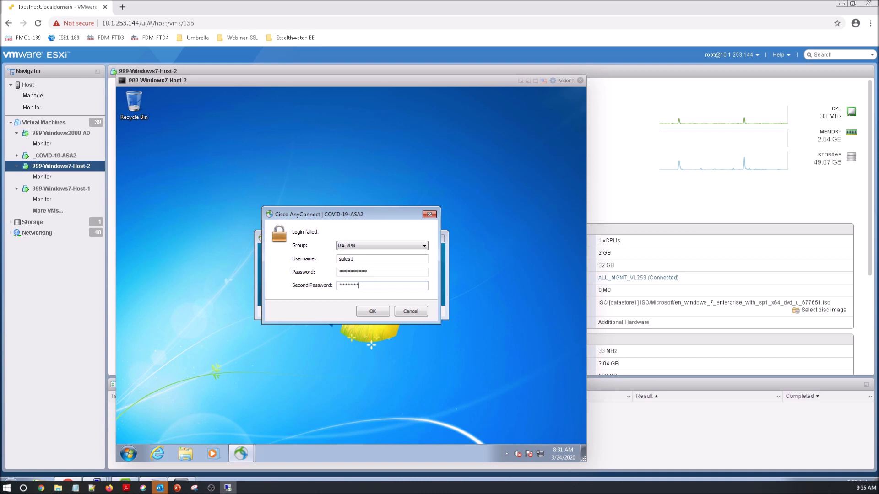
left_click(365, 312)
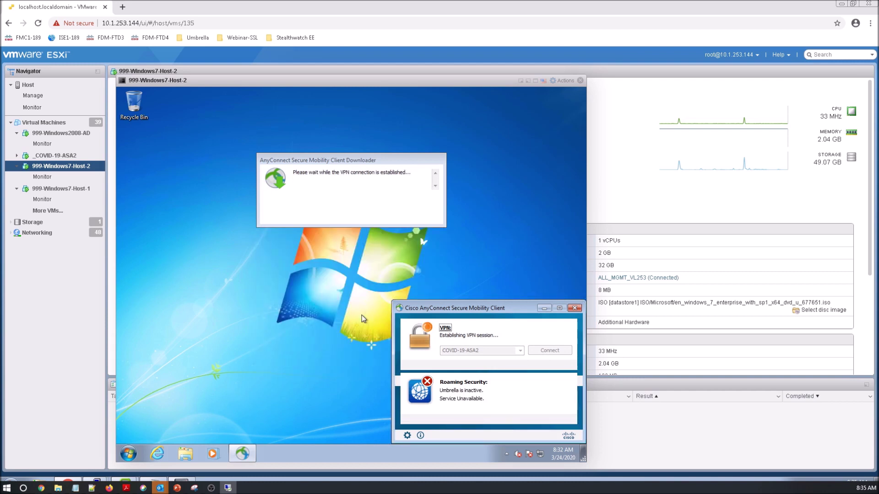
Confirm AnyConnect's Roaming Security shows Umbrella active, disconnect the VPN, and launch Internet Explorer
left_click(506, 455)
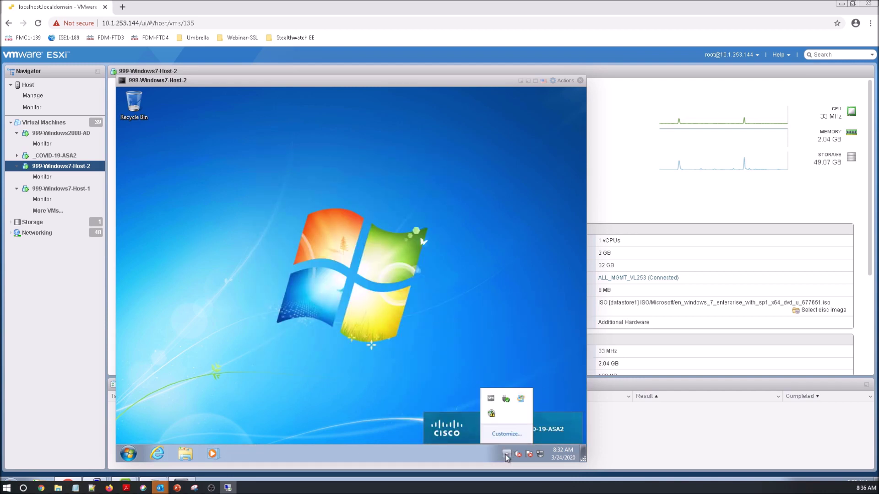
left_click(491, 415)
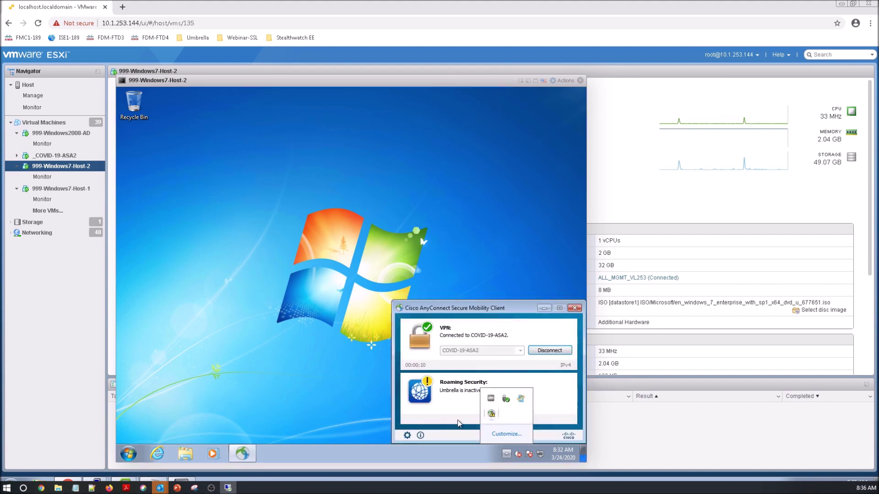
left_click(457, 423)
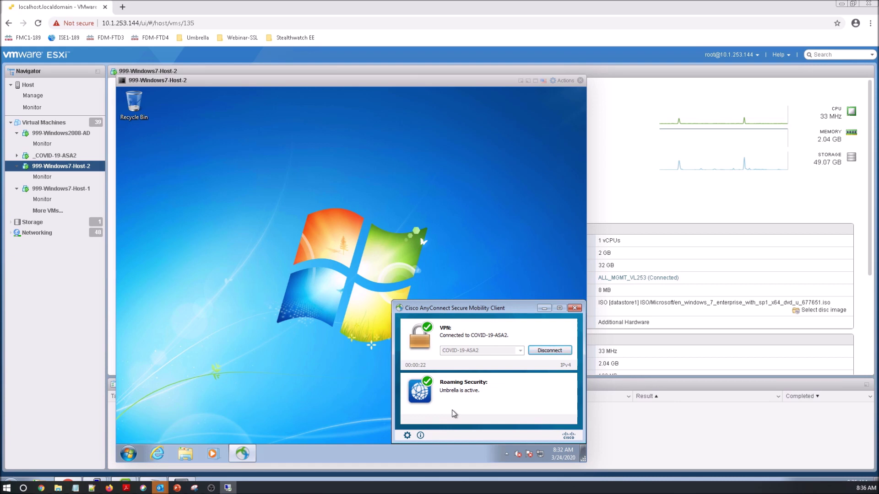
left_click(555, 352)
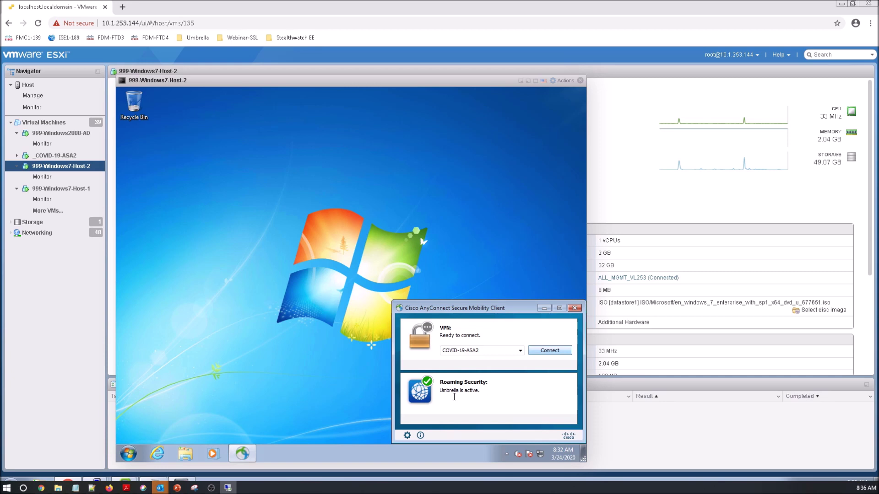
left_click(157, 453)
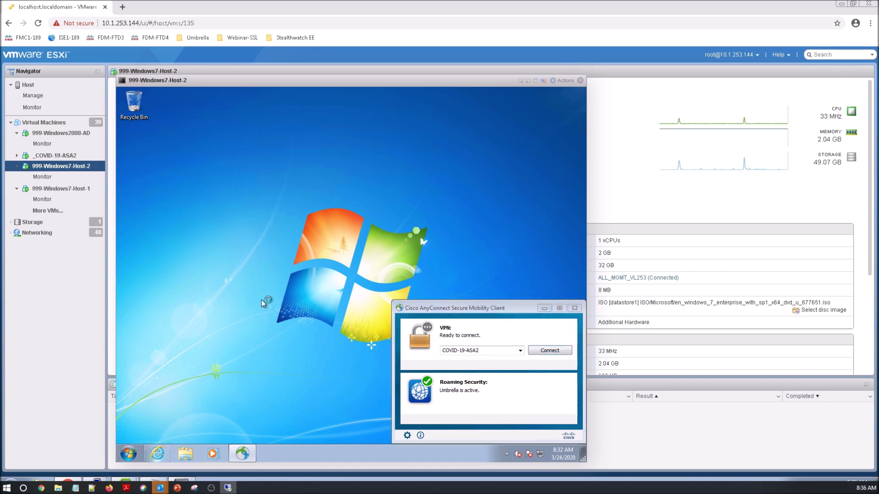